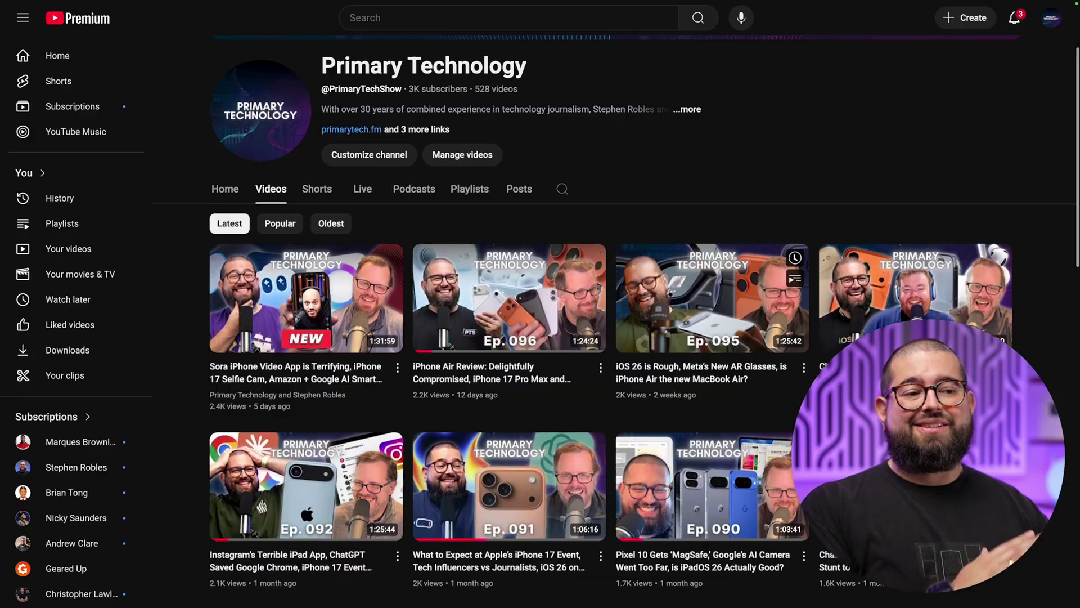
Expand the episode's Playlists dropdown, showing it checked in the Primary Technology podcast playlist
{"action": "scroll", "coordinate": [670, 292], "scroll_direction": "down", "scroll_amount": 2}
{"action": "scroll", "coordinate": [669, 293], "scroll_direction": "up", "scroll_amount": 1}
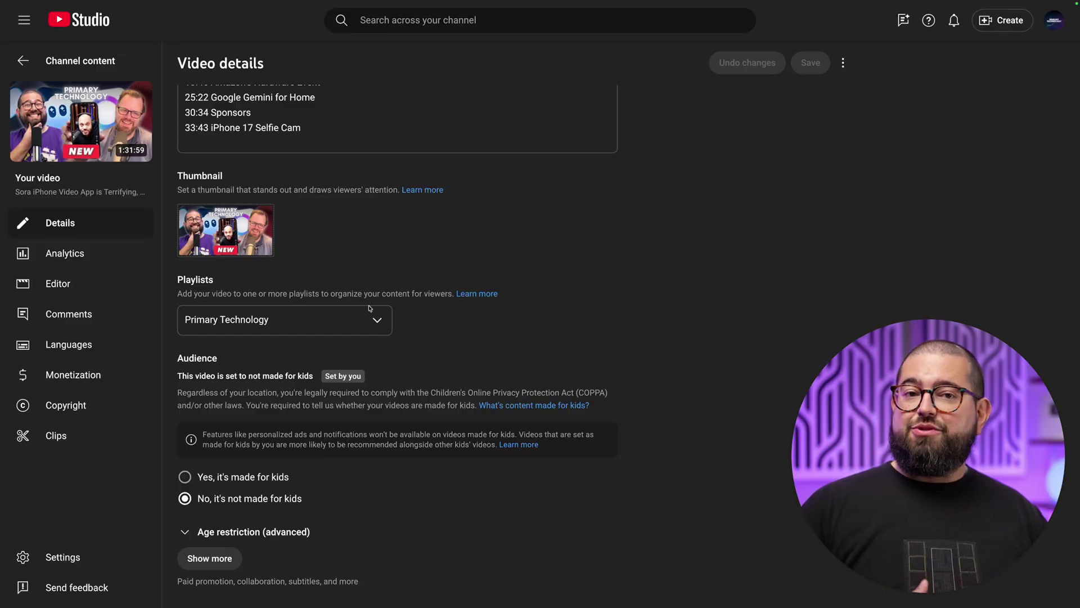
{"action": "left_click", "coordinate": [365, 313]}
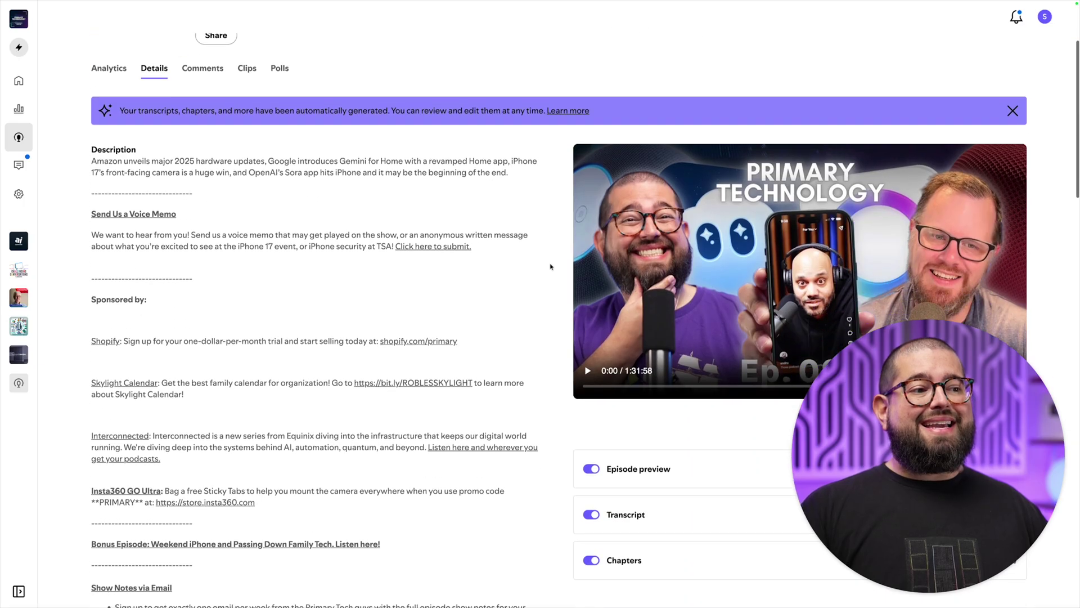
Scroll down the Primary Technology channel's home page below the featured latest episode
{"action": "scroll", "coordinate": [827, 242], "scroll_direction": "down", "scroll_amount": 5}
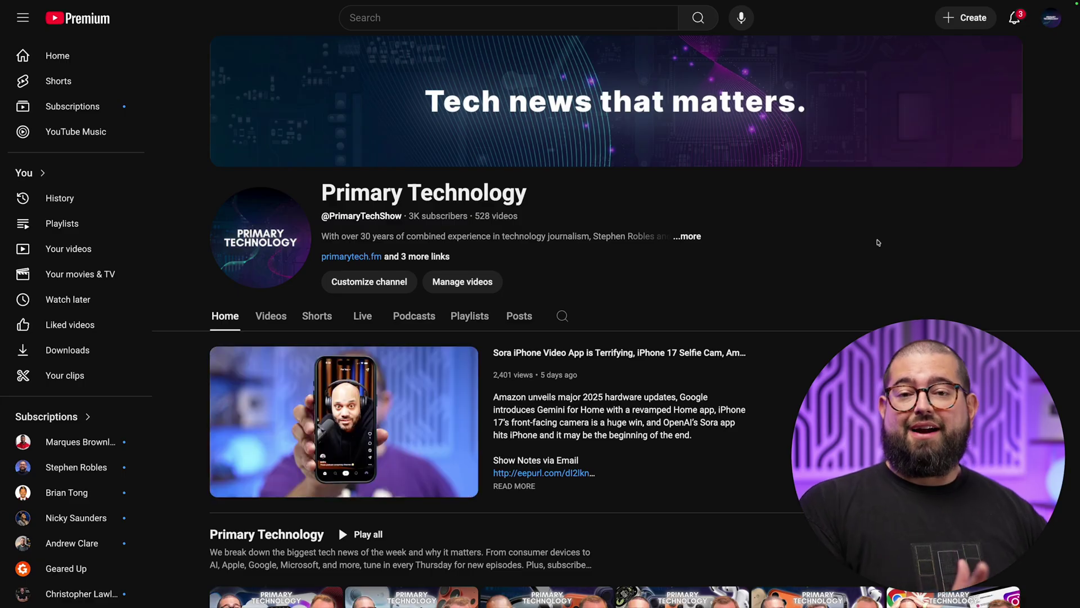
Open the channel's Videos tab and browse the episode grid back to Ep. 086
{"action": "left_click", "coordinate": [267, 321]}
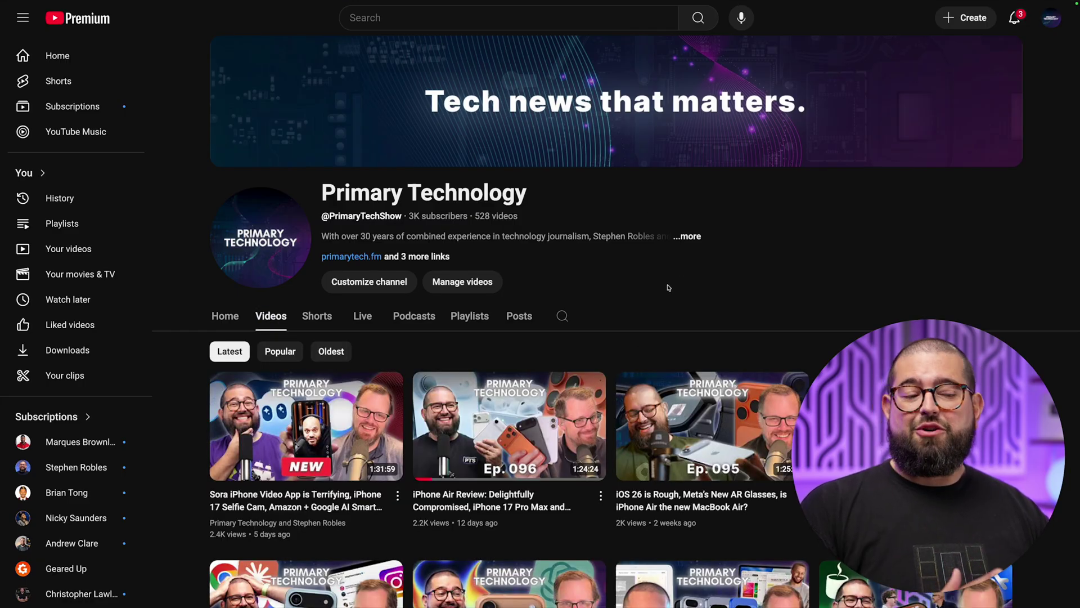
{"action": "scroll", "coordinate": [668, 288], "scroll_direction": "down", "scroll_amount": 4}
{"action": "scroll", "coordinate": [690, 274], "scroll_direction": "up", "scroll_amount": 4}
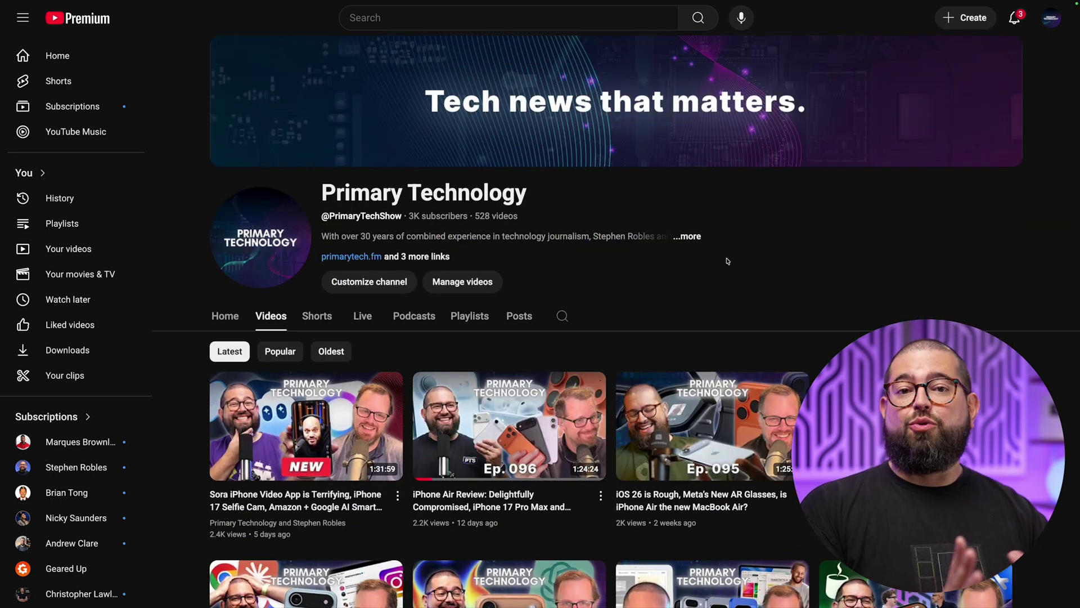
{"action": "left_click", "coordinate": [1051, 19]}
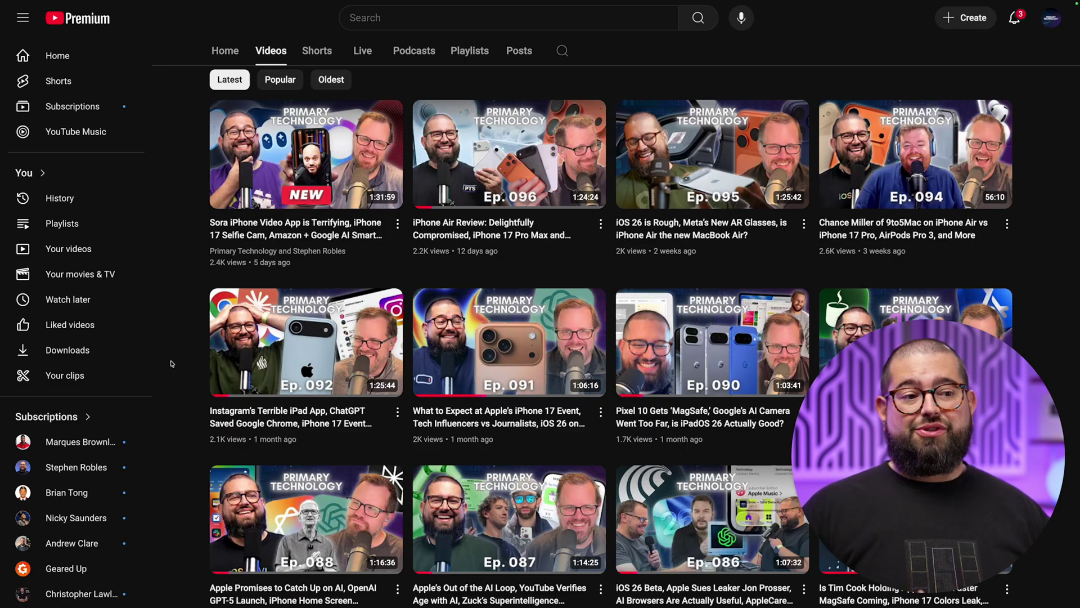
Open the channel's Podcasts tab, listing the single Primary Technology podcast with 99 episodes
{"action": "scroll", "coordinate": [171, 364], "scroll_direction": "down", "scroll_amount": 3}
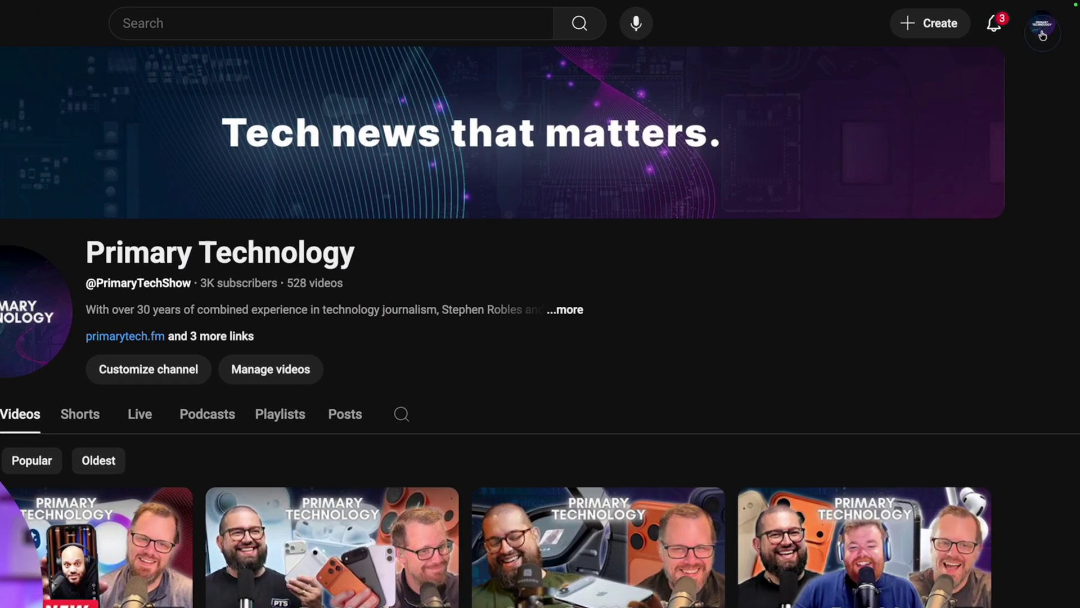
{"action": "left_click", "coordinate": [1042, 29]}
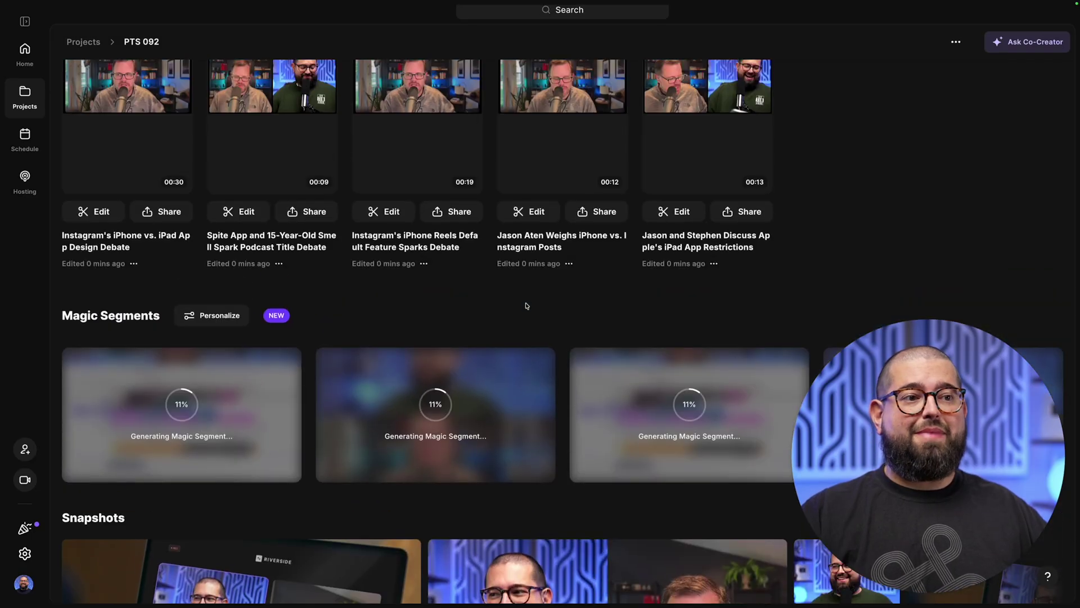
{"action": "scroll", "coordinate": [526, 306], "scroll_direction": "up", "scroll_amount": 5}
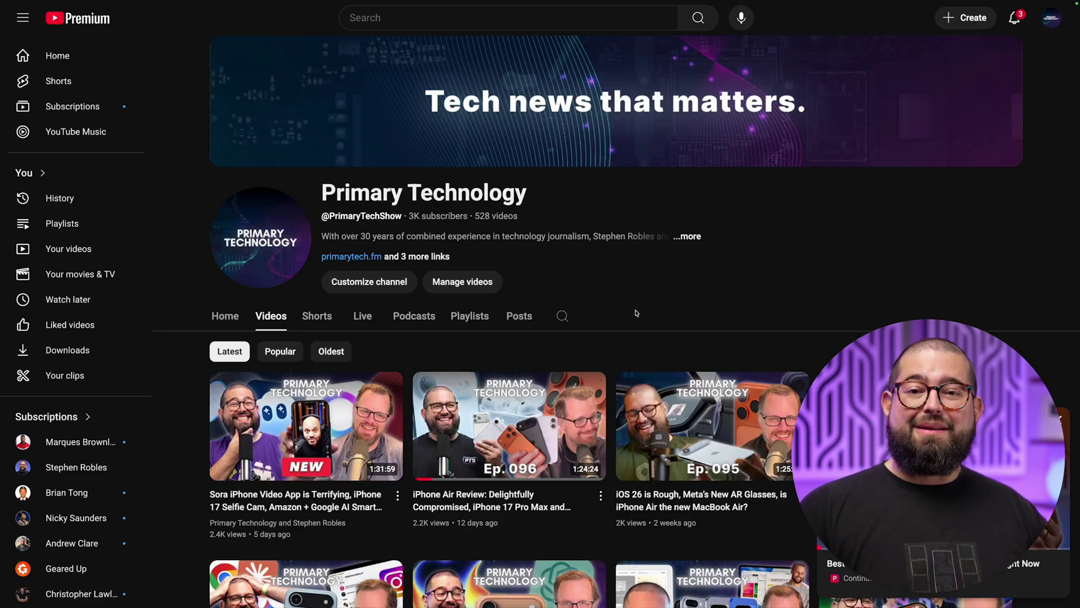
{"action": "left_click", "coordinate": [422, 325]}
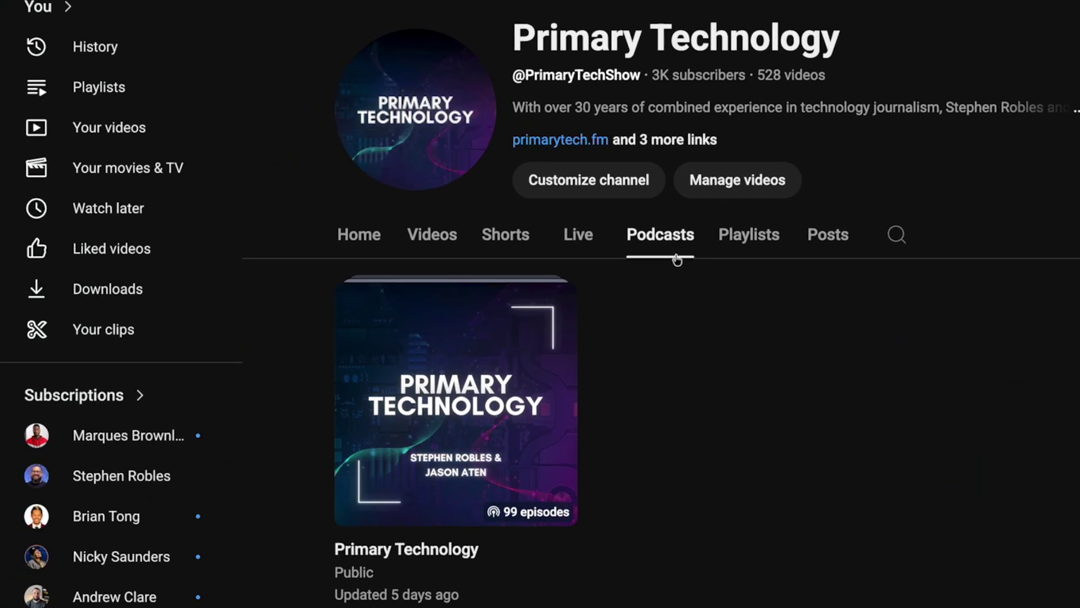
Open the Primary Technology podcast's full episode list from Playlists, then go to YouTube Studio
{"action": "left_click", "coordinate": [767, 244]}
{"action": "scroll", "coordinate": [846, 254], "scroll_direction": "down", "scroll_amount": 2}
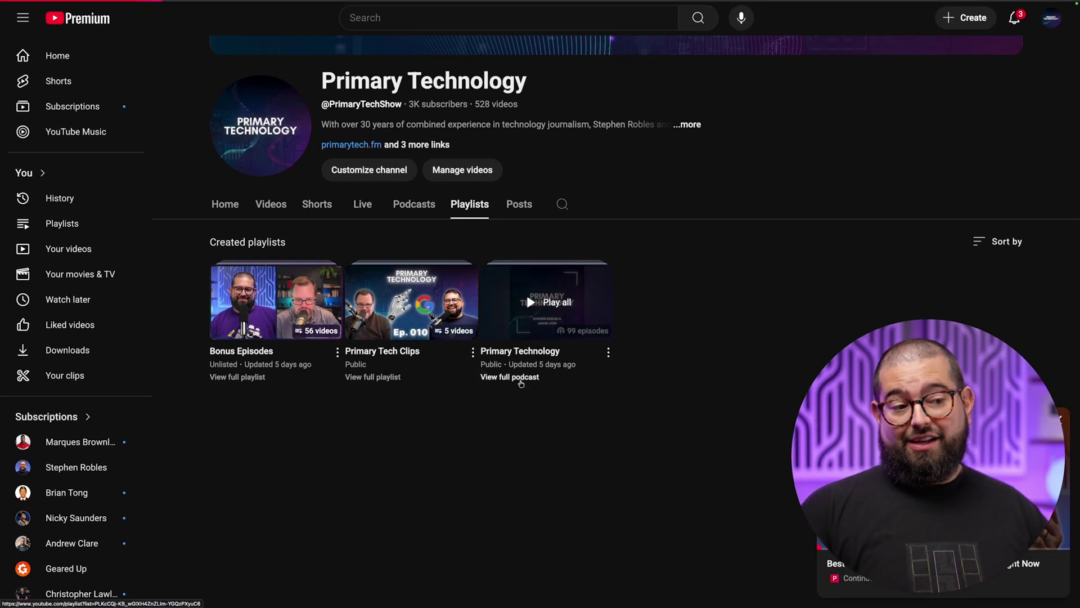
{"action": "left_click", "coordinate": [523, 377]}
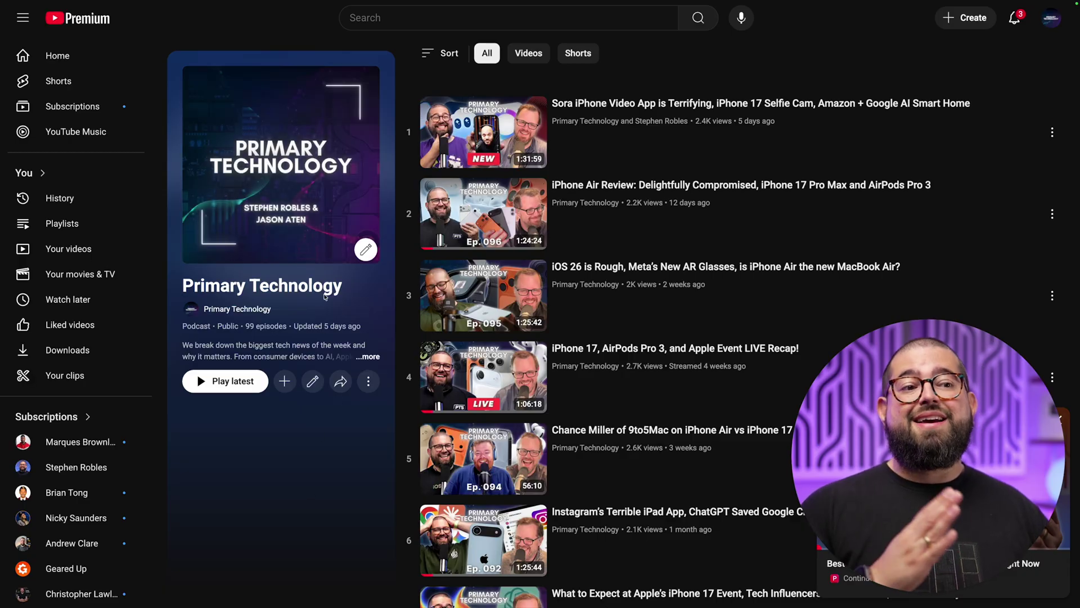
{"action": "left_click", "coordinate": [1051, 20]}
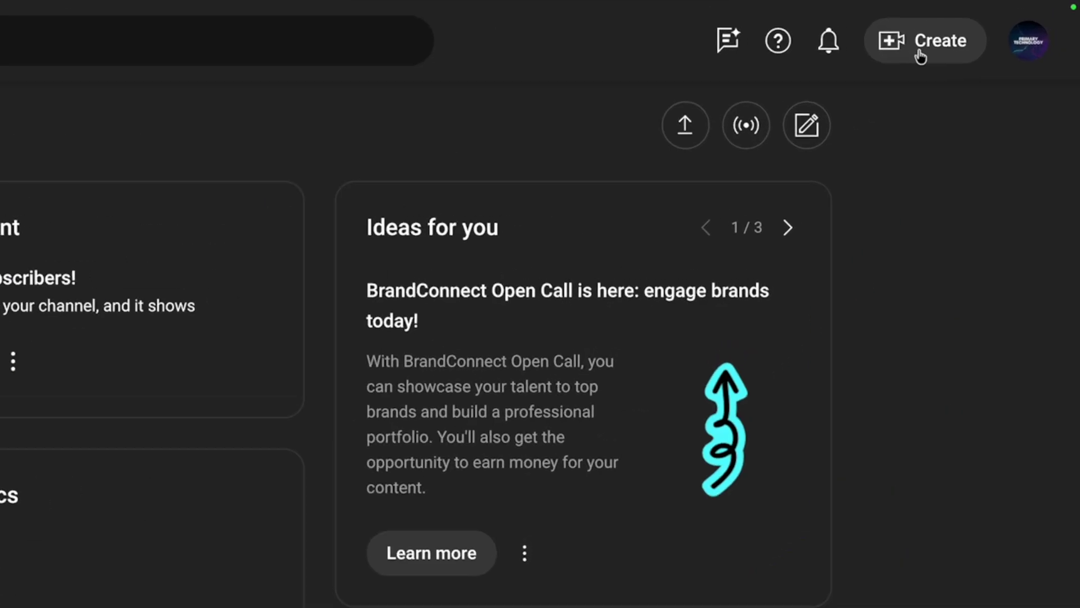
Confirm through Create > Upload videos that the latest episode stays in the Primary Technology playlist
{"action": "left_click", "coordinate": [999, 25]}
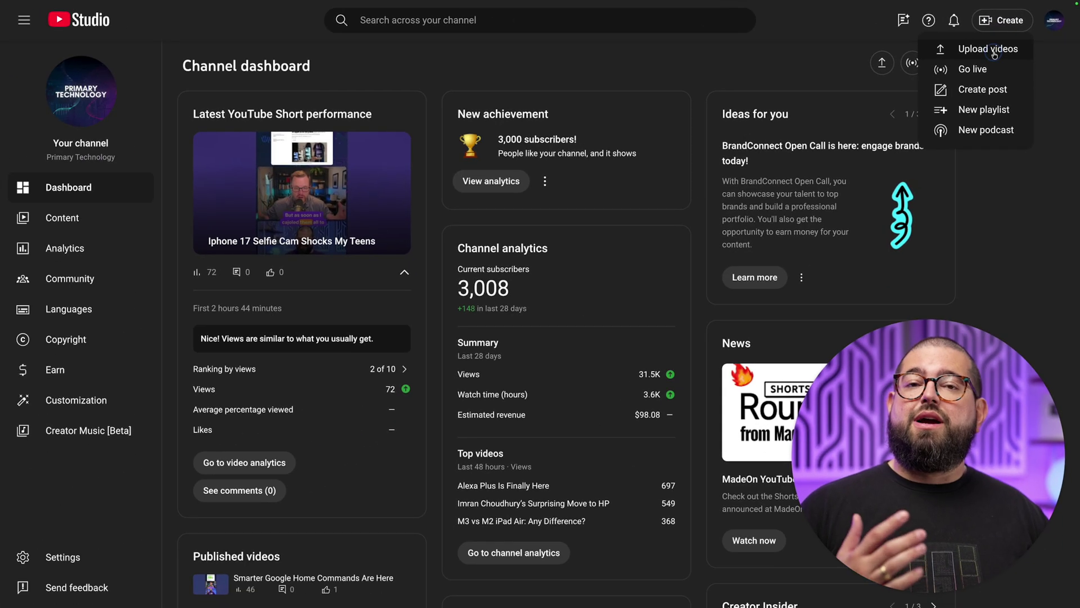
{"action": "left_click", "coordinate": [889, 101]}
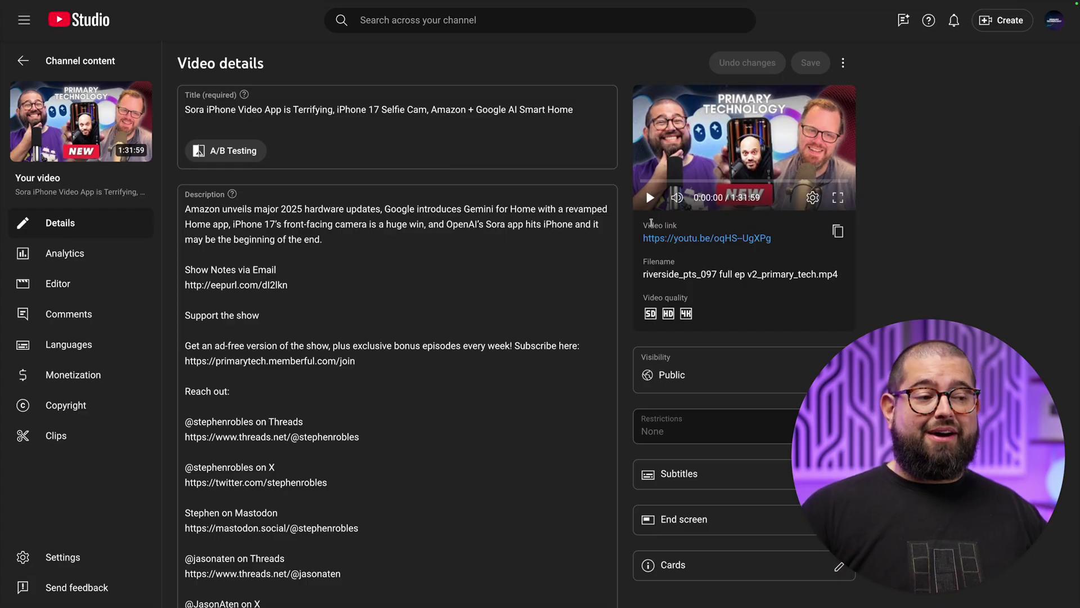
{"action": "scroll", "coordinate": [258, 290], "scroll_direction": "down", "scroll_amount": 10}
{"action": "left_click", "coordinate": [242, 320]}
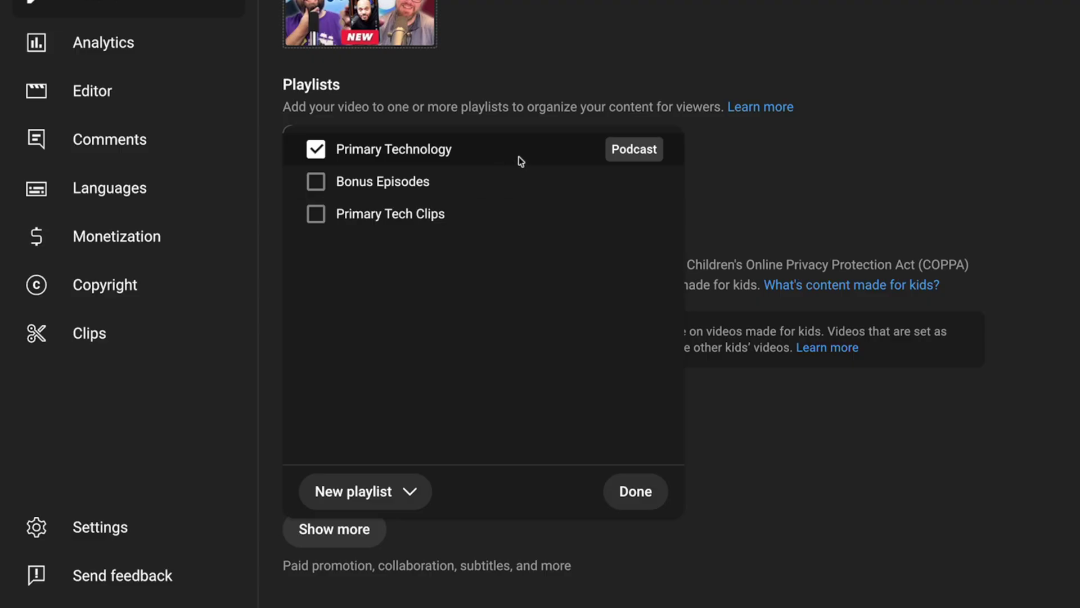
{"action": "left_click", "coordinate": [626, 70]}
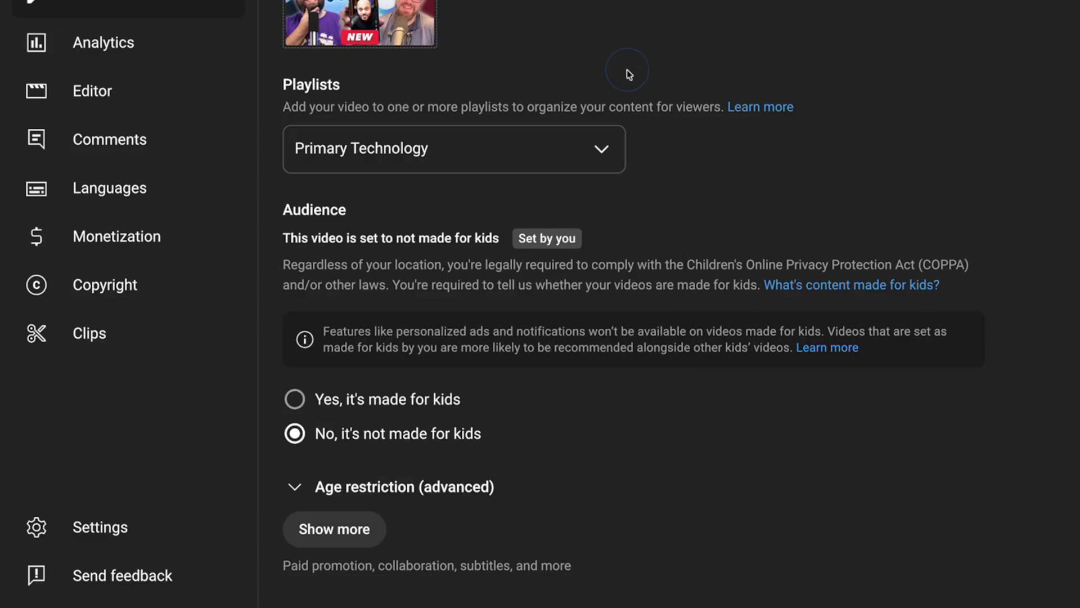
{"action": "left_click", "coordinate": [578, 139]}
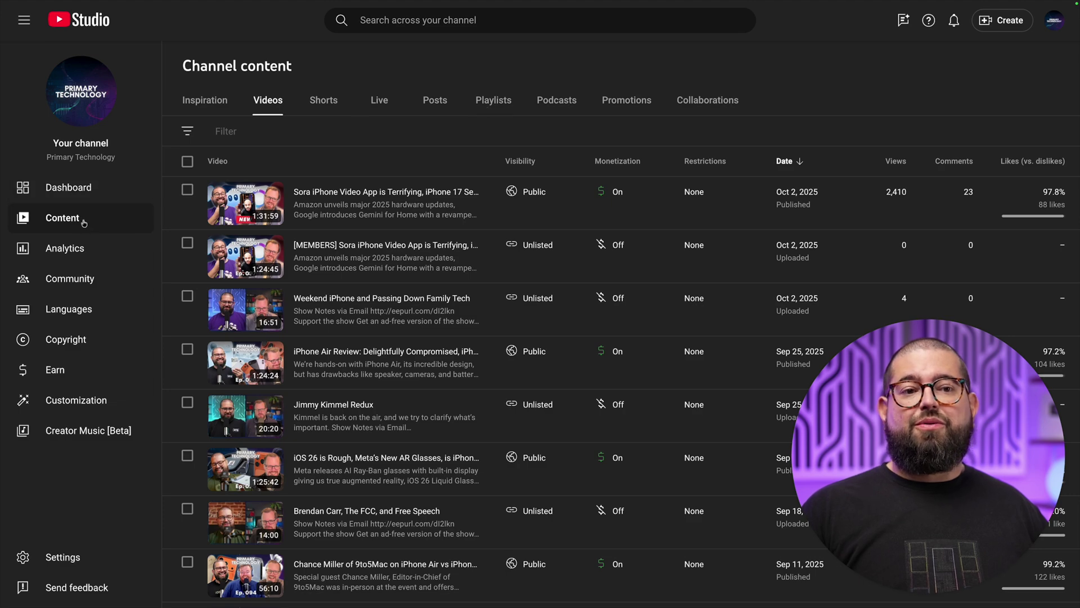
Look at the Bonus Episodes playlist options without changes, then choose Create > New podcast
{"action": "left_click", "coordinate": [498, 108]}
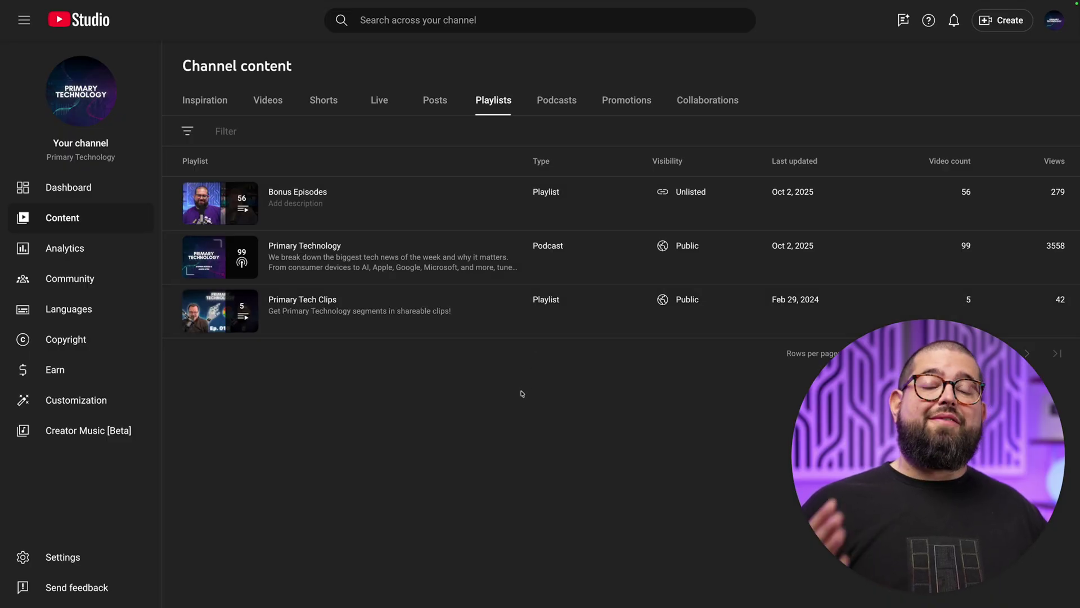
{"action": "mouse_move", "coordinate": [456, 227]}
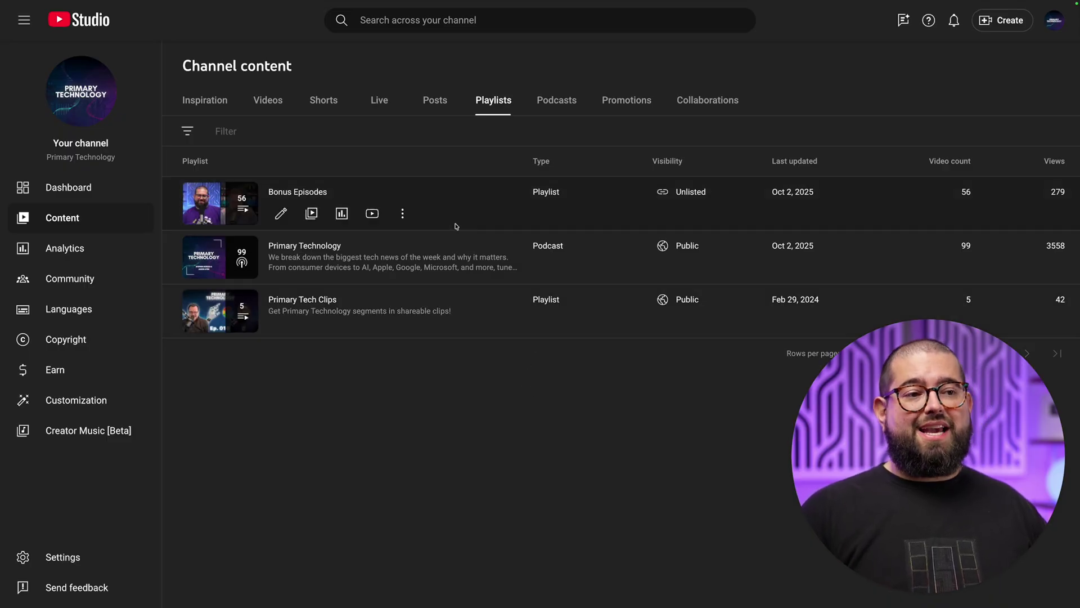
{"action": "left_click", "coordinate": [402, 213]}
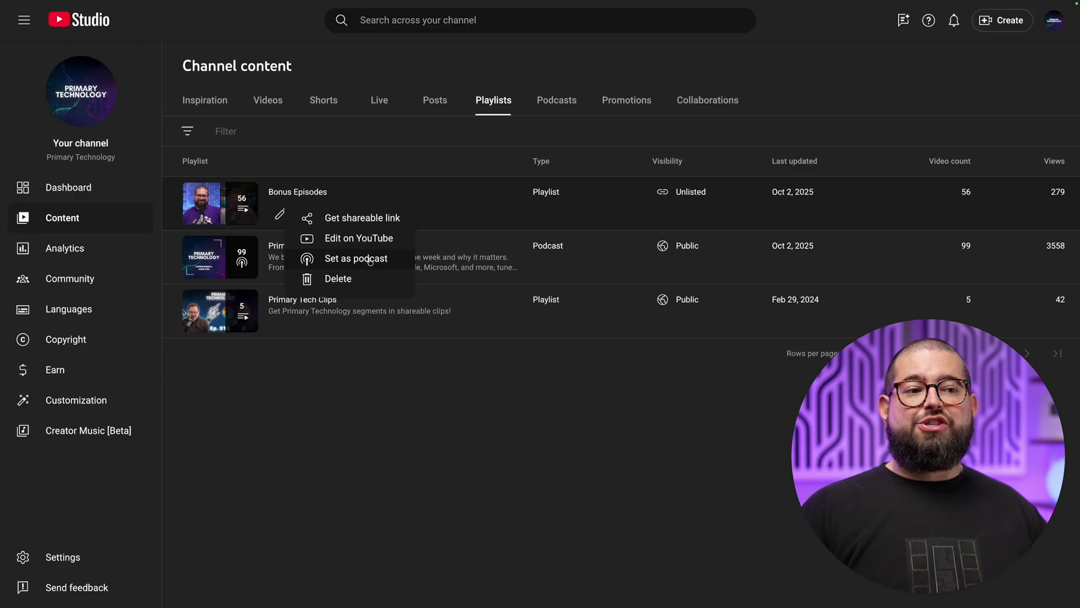
{"action": "left_click", "coordinate": [575, 407]}
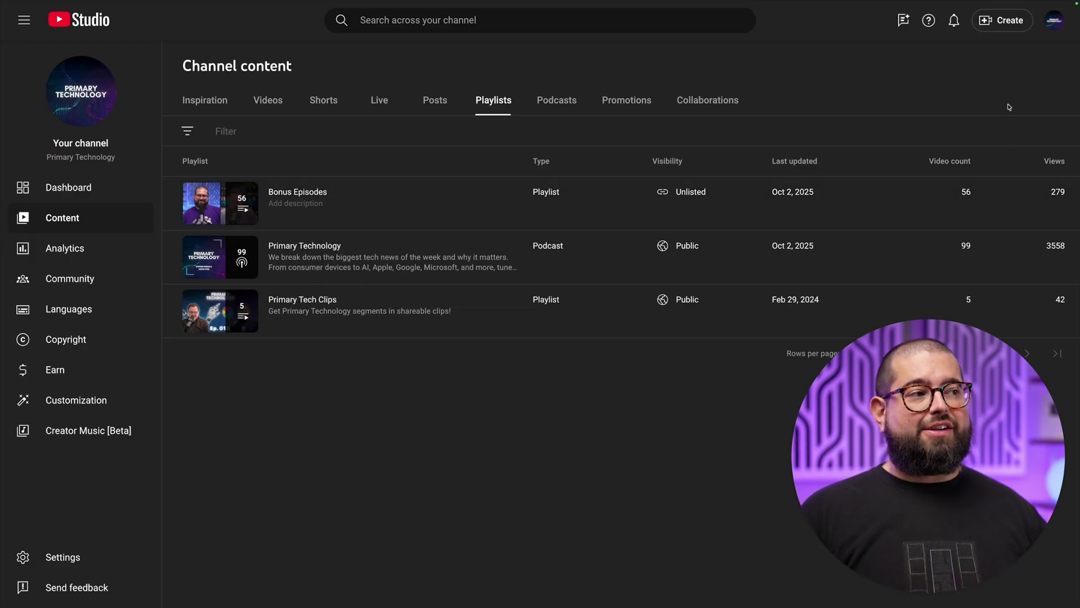
{"action": "left_click", "coordinate": [995, 28]}
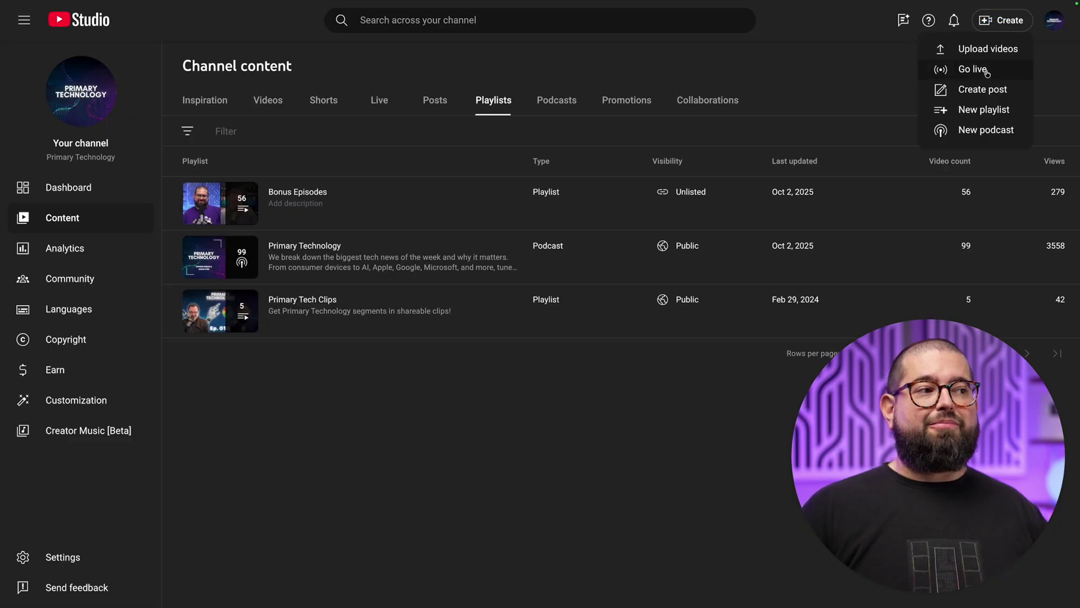
{"action": "left_click", "coordinate": [982, 132]}
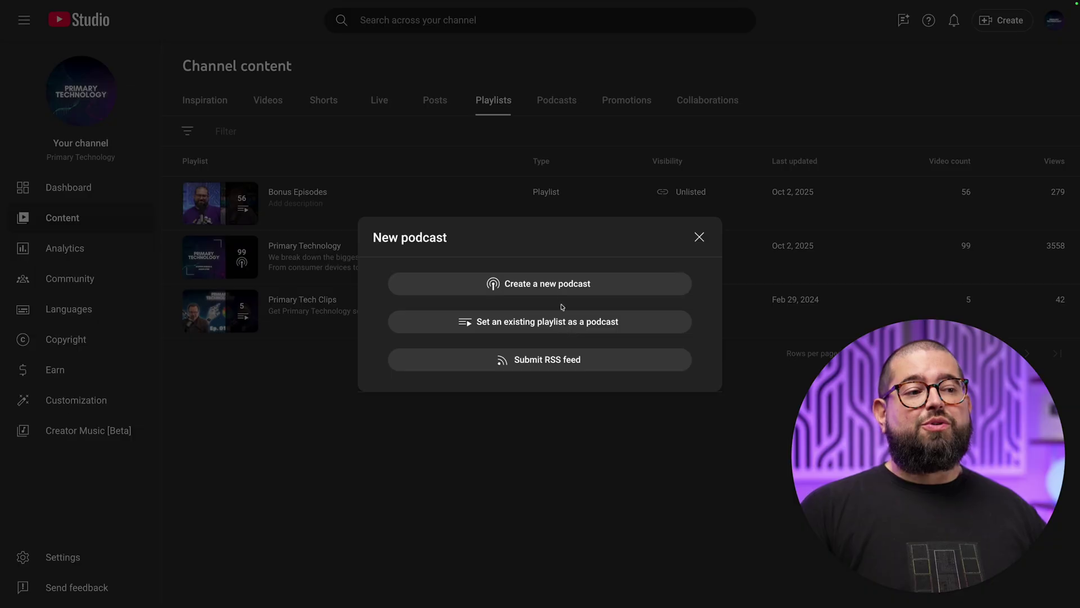
Pick 'Create a new podcast', inspect its Title and Description fields, then dismiss it with Escape
{"action": "left_click", "coordinate": [558, 285]}
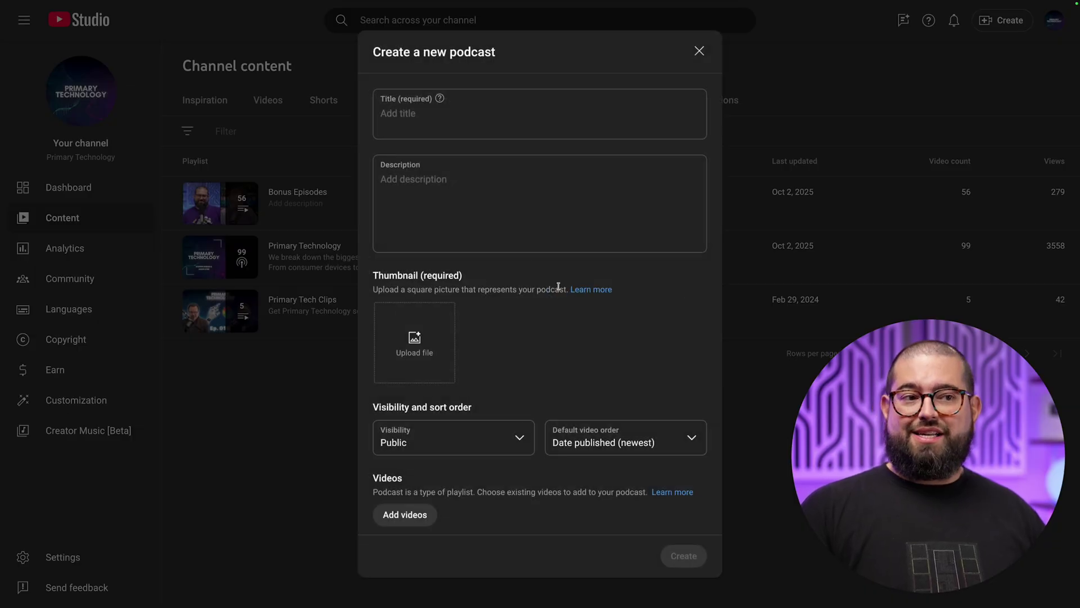
{"action": "left_click", "coordinate": [478, 104]}
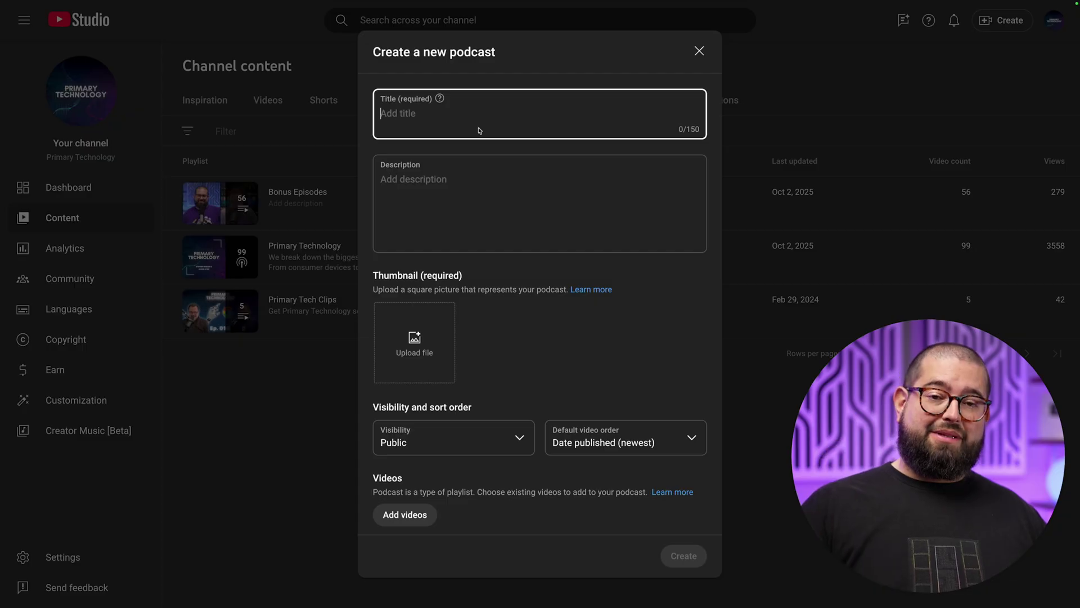
{"action": "left_click", "coordinate": [476, 194]}
{"action": "scroll", "coordinate": [533, 224], "scroll_direction": "down", "scroll_amount": 1}
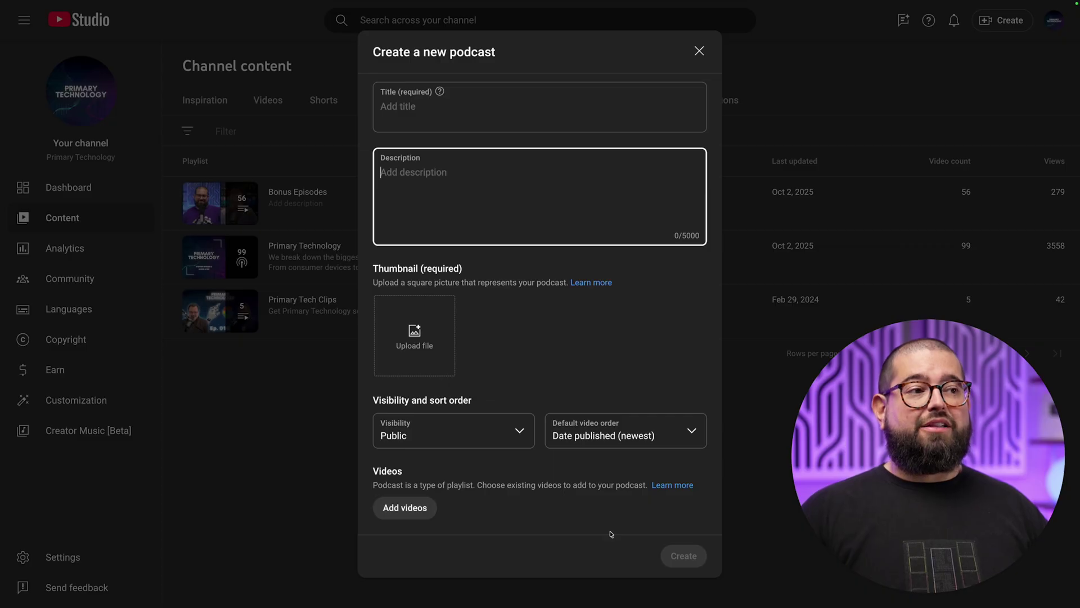
{"action": "key", "text": "Escape"}
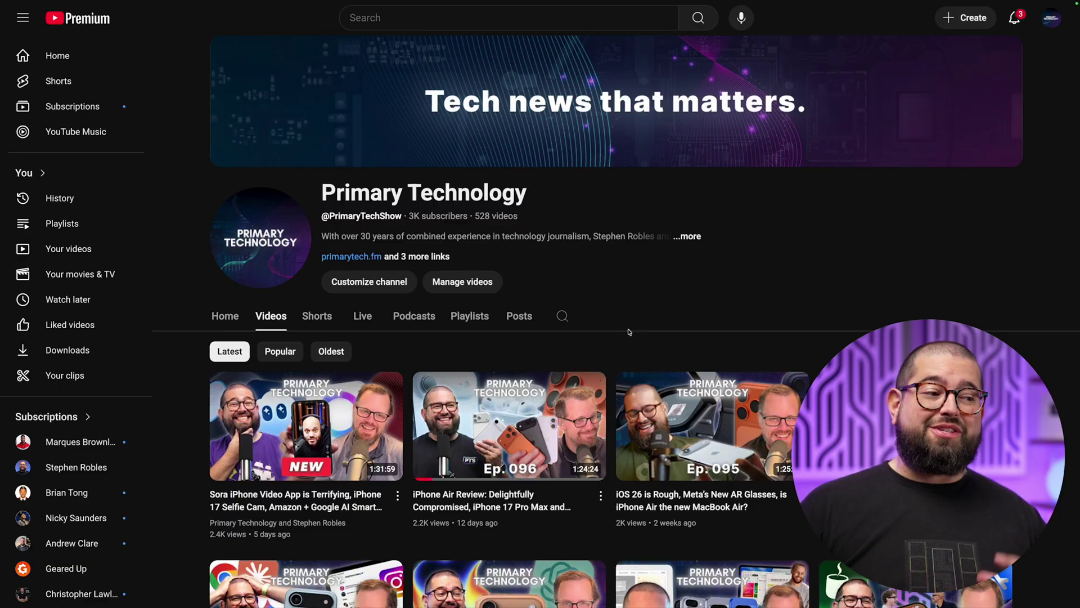
Scroll down through the channel's latest episode videos and back to the top
{"action": "scroll", "coordinate": [629, 332], "scroll_direction": "down", "scroll_amount": 2}
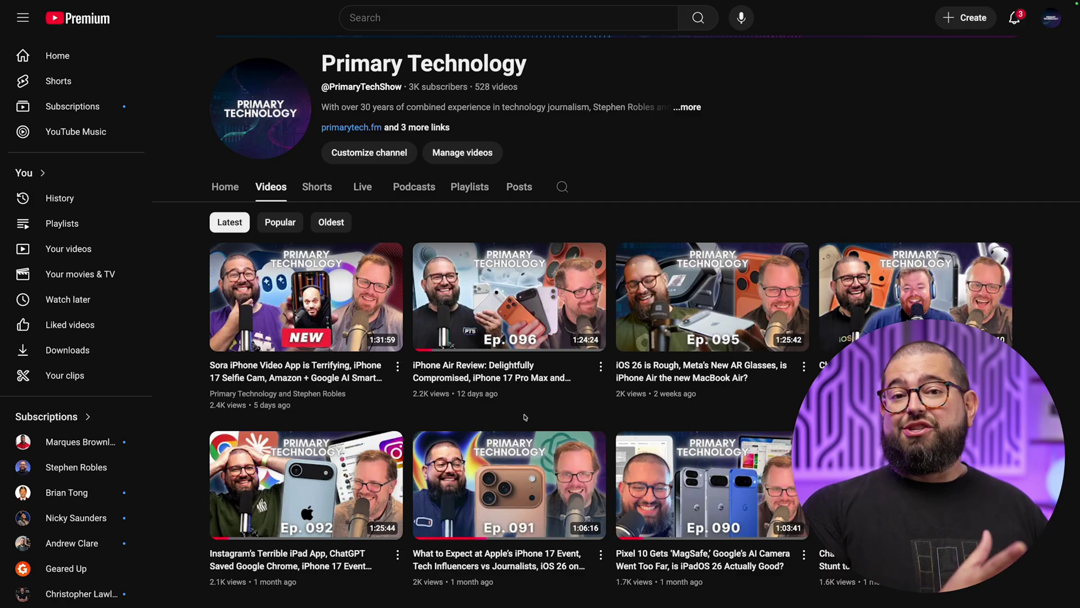
{"action": "scroll", "coordinate": [750, 307], "scroll_direction": "up", "scroll_amount": 3}
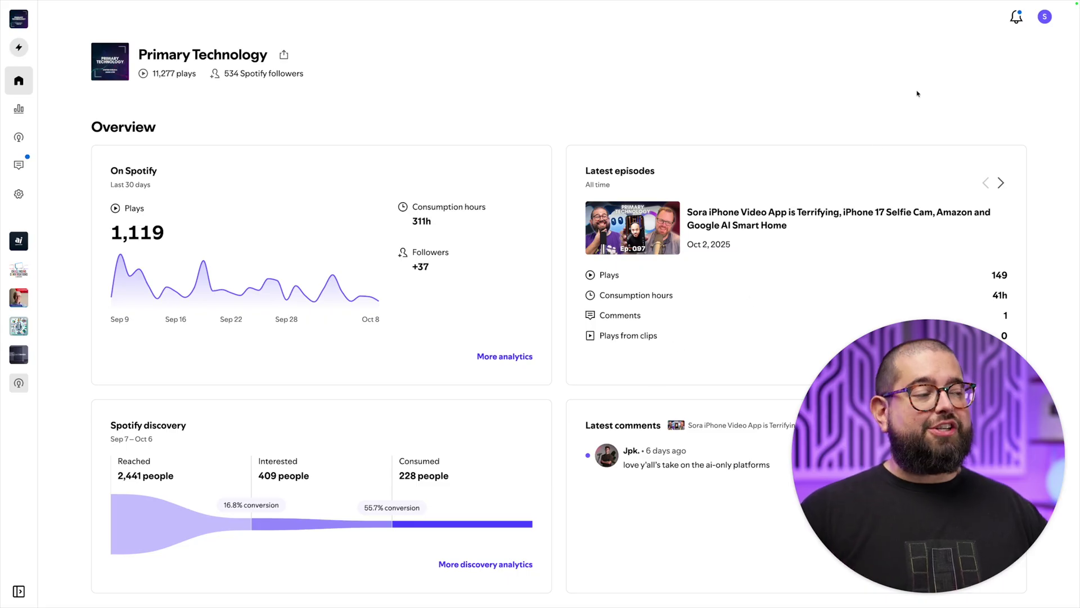
{"action": "left_click", "coordinate": [1045, 16]}
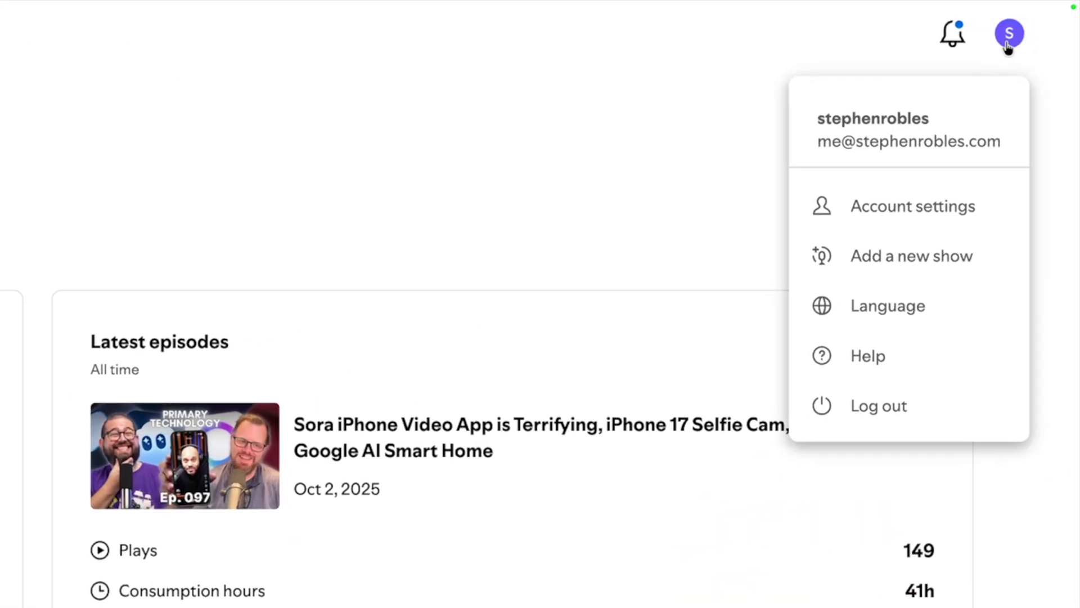
{"action": "left_click", "coordinate": [937, 258]}
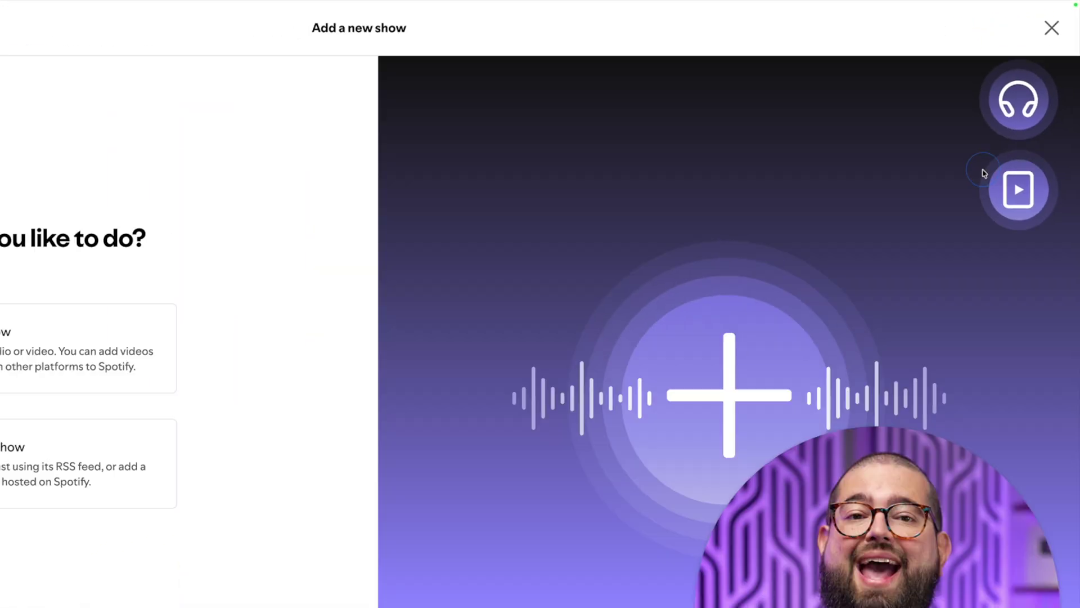
{"action": "left_click", "coordinate": [283, 352]}
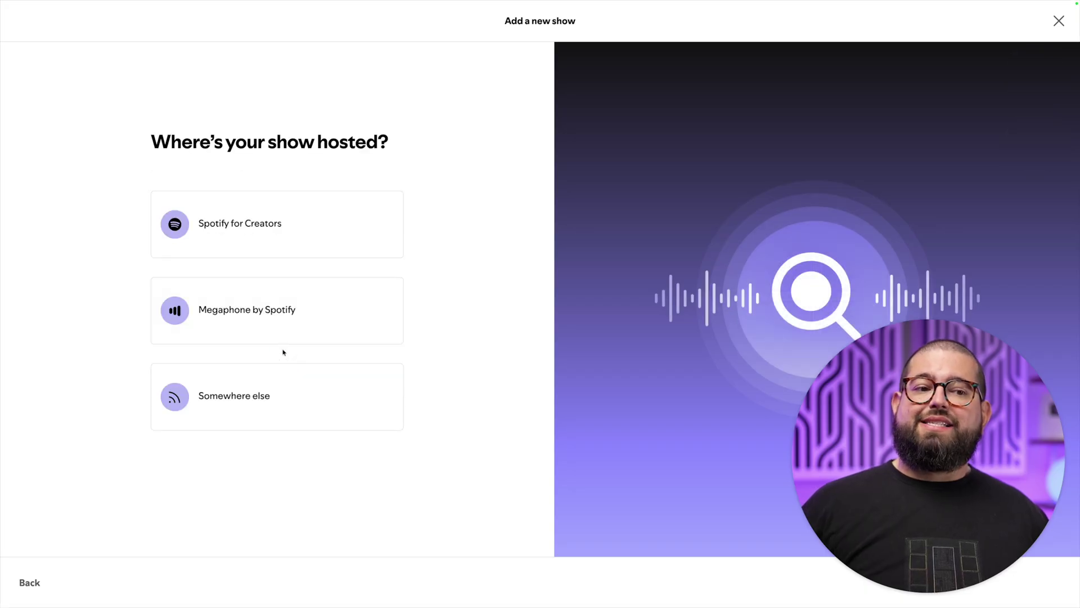
{"action": "left_click", "coordinate": [296, 416]}
{"action": "left_click", "coordinate": [310, 183]}
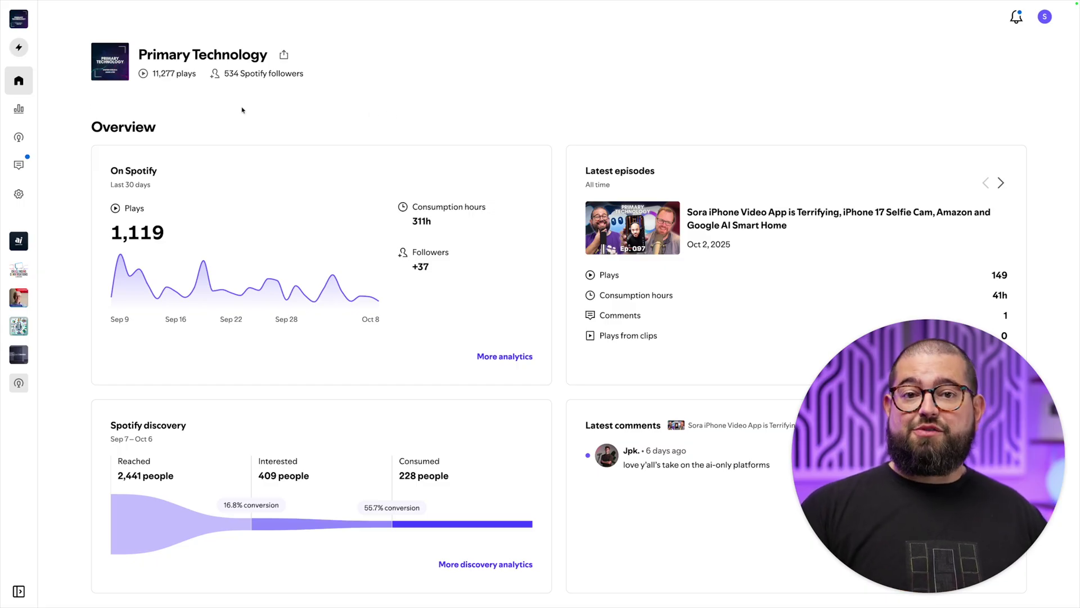
Open the latest Sora iPhone Video App episode from Episodes and read its Details description
{"action": "left_click", "coordinate": [19, 137]}
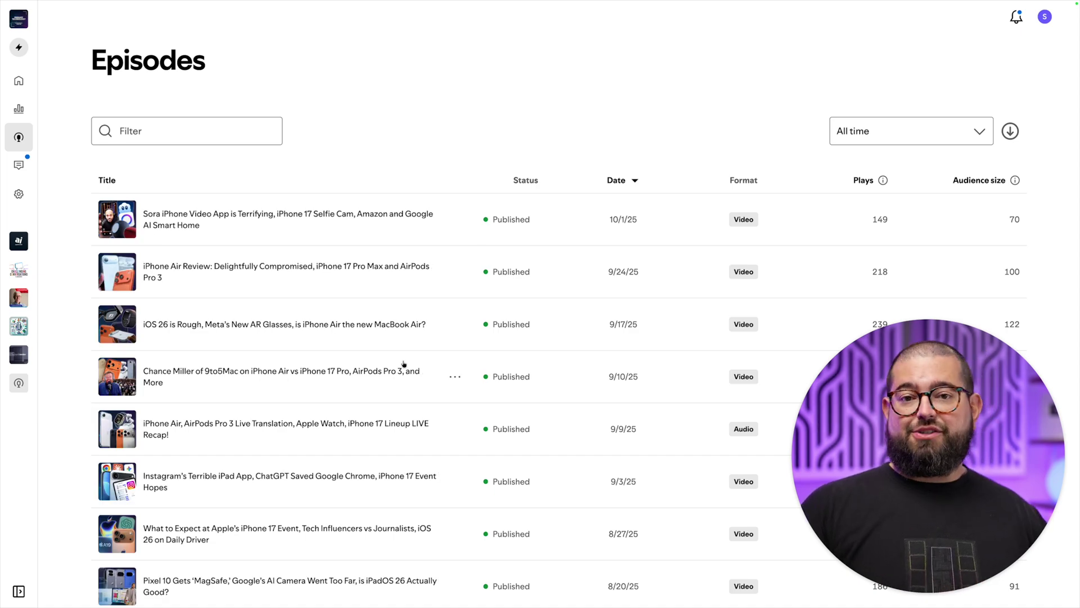
{"action": "left_click", "coordinate": [315, 219]}
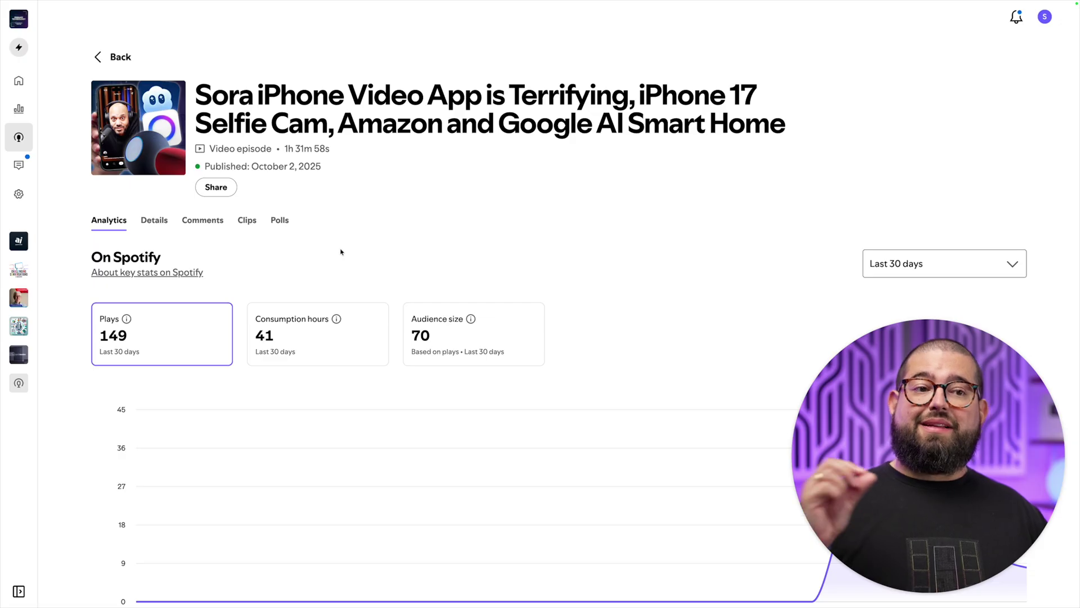
{"action": "left_click", "coordinate": [159, 222]}
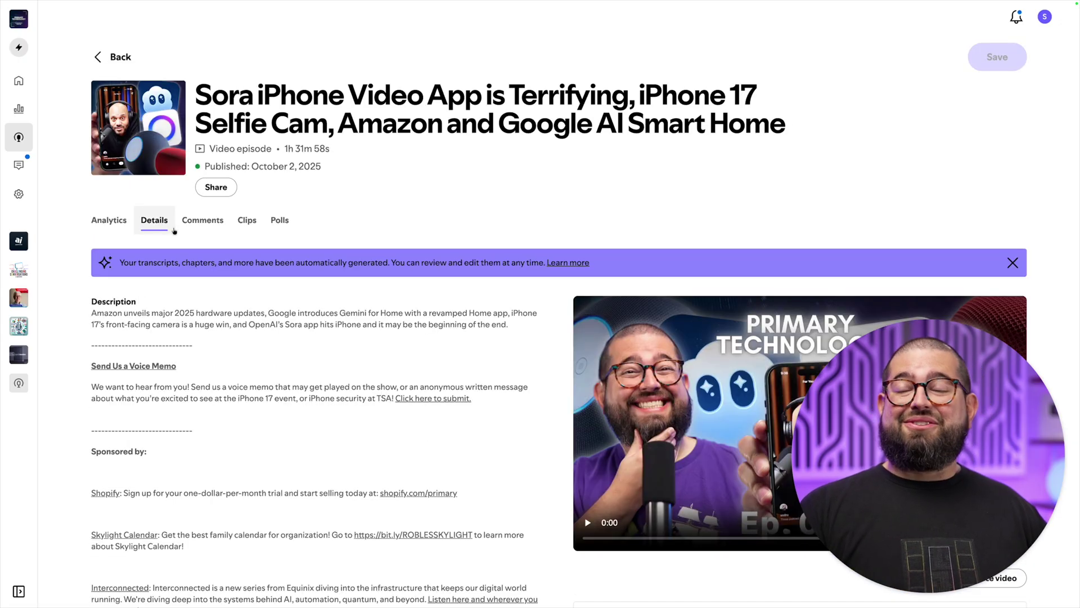
{"action": "scroll", "coordinate": [559, 256], "scroll_direction": "down", "scroll_amount": 5}
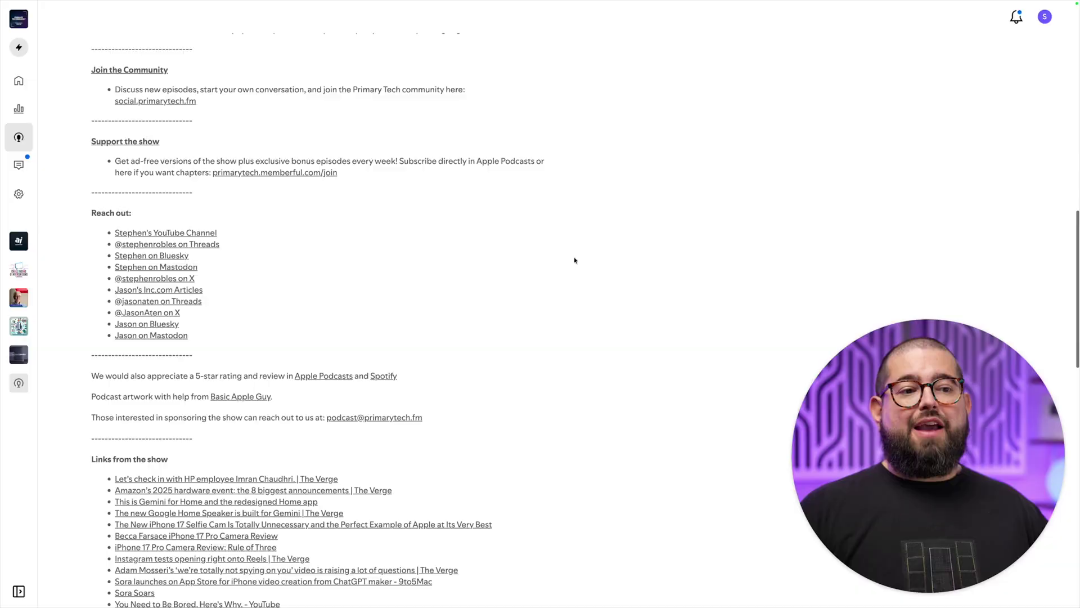
Review the Sora episode's Thumbnails and Topics, then view its Clips, where only an upload prompt shows
{"action": "scroll", "coordinate": [574, 257], "scroll_direction": "down", "scroll_amount": 10}
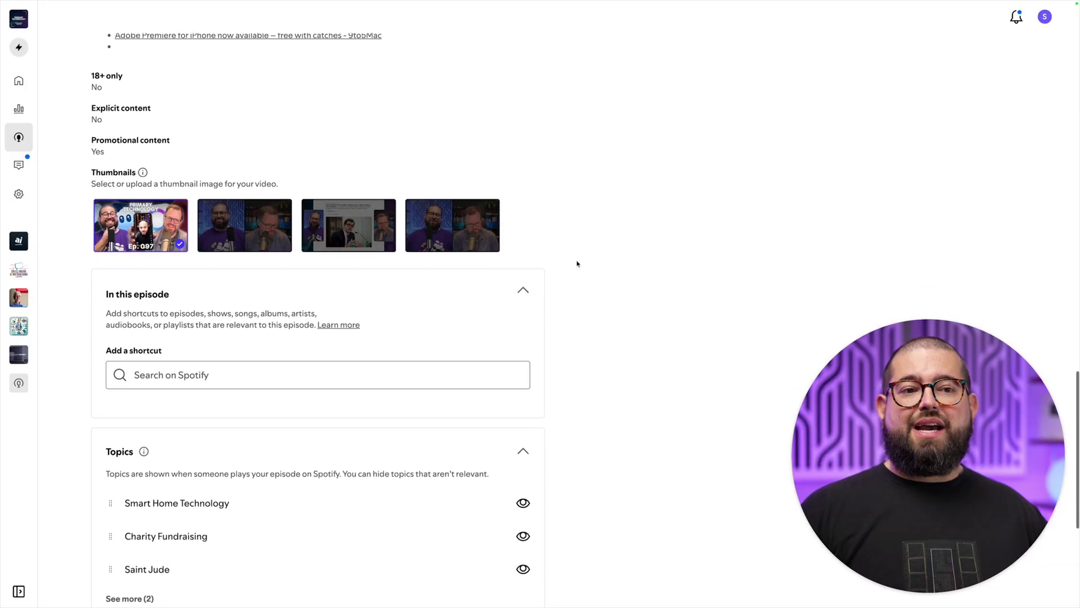
{"action": "mouse_move", "coordinate": [156, 227]}
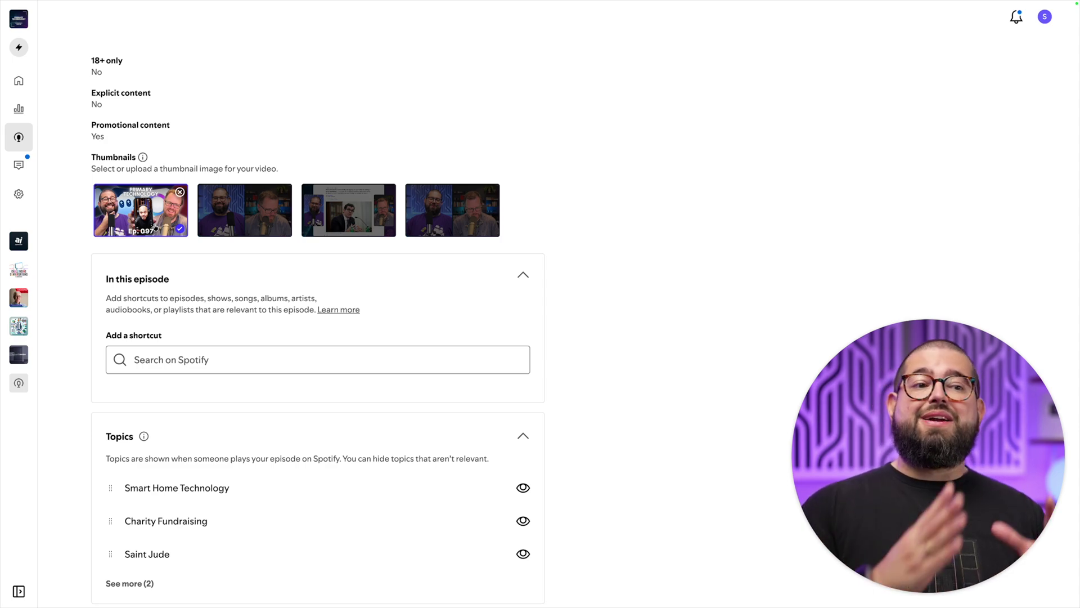
{"action": "scroll", "coordinate": [235, 293], "scroll_direction": "up", "scroll_amount": 15}
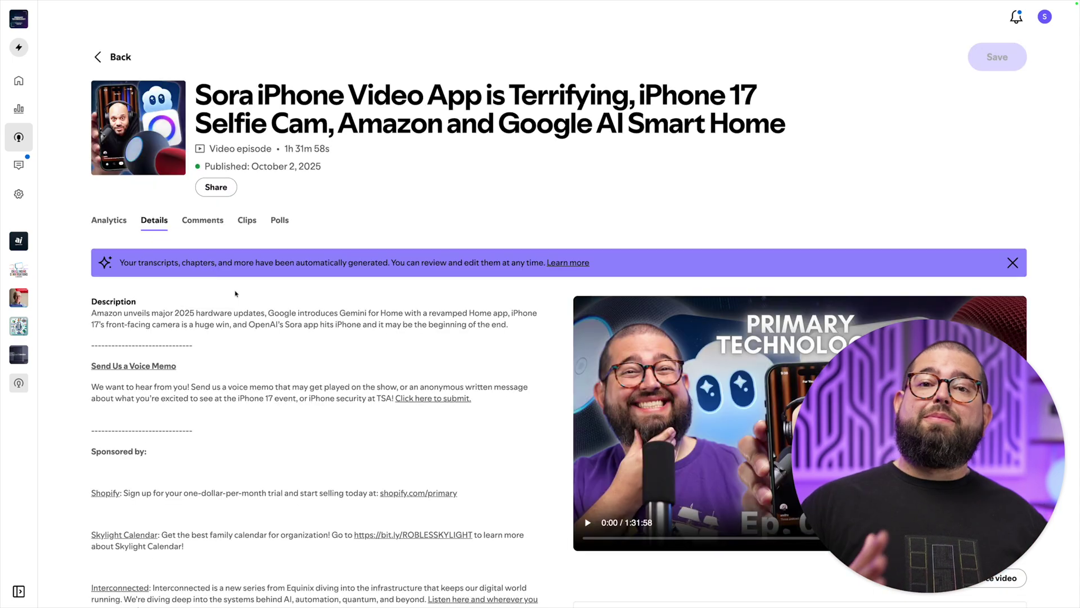
{"action": "left_click", "coordinate": [247, 220]}
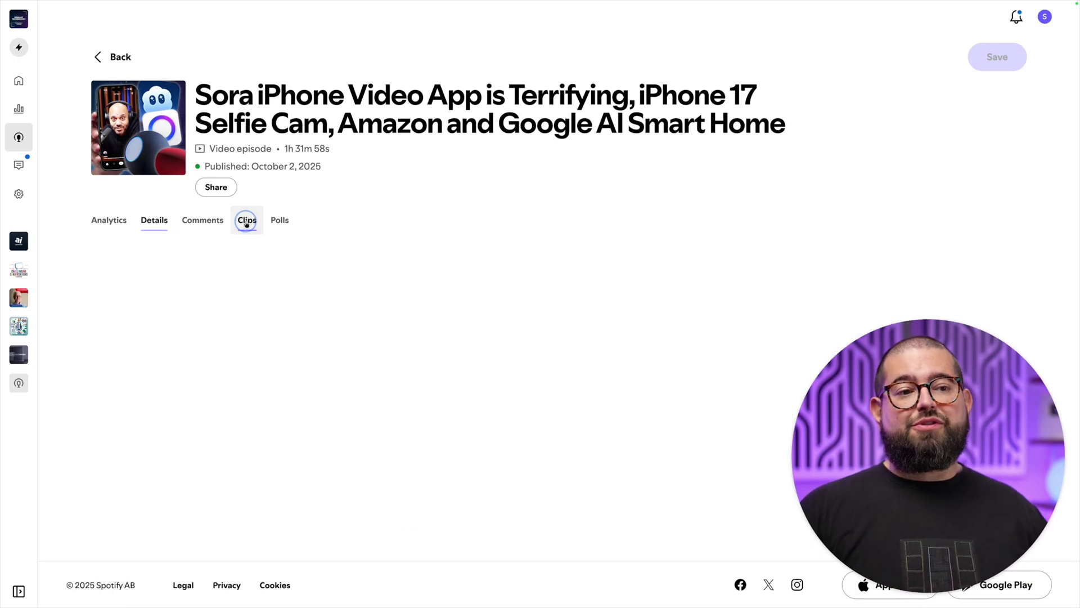